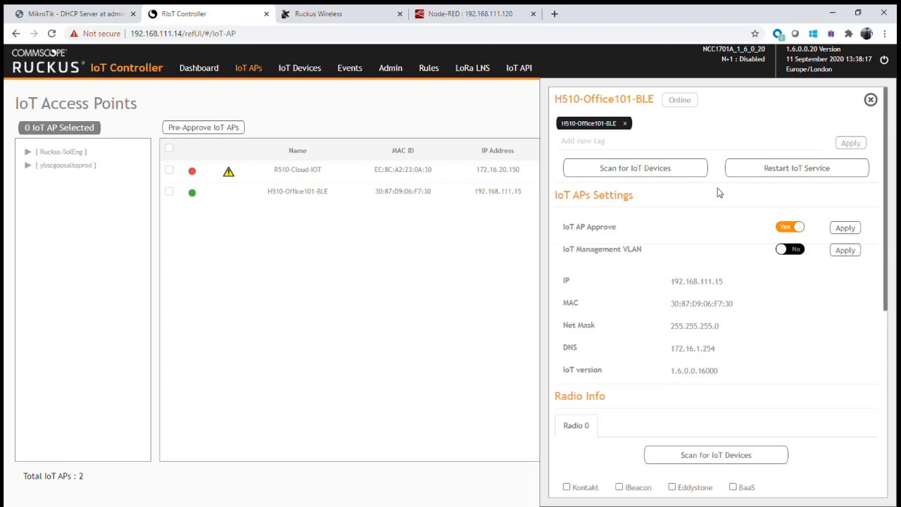
- Start activating the Eddystone plugin in the admin settings and enable its connector globally on all valid APs
{"action": "left_click", "coordinate": [870, 100]}
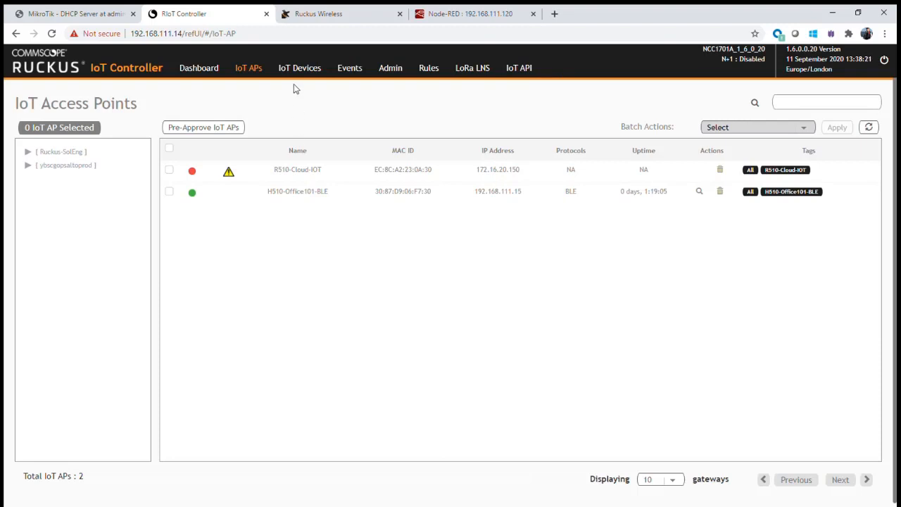
{"action": "left_click", "coordinate": [390, 69]}
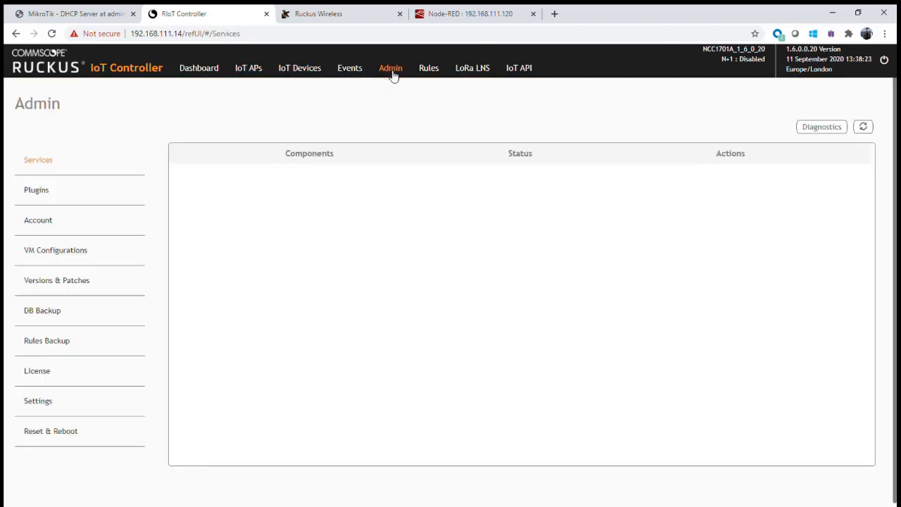
{"action": "left_click", "coordinate": [40, 192]}
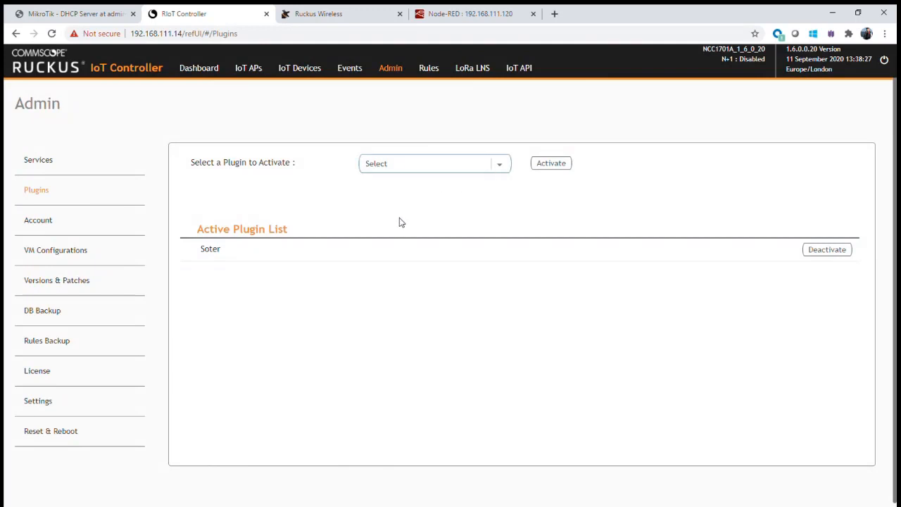
{"action": "left_click", "coordinate": [553, 165]}
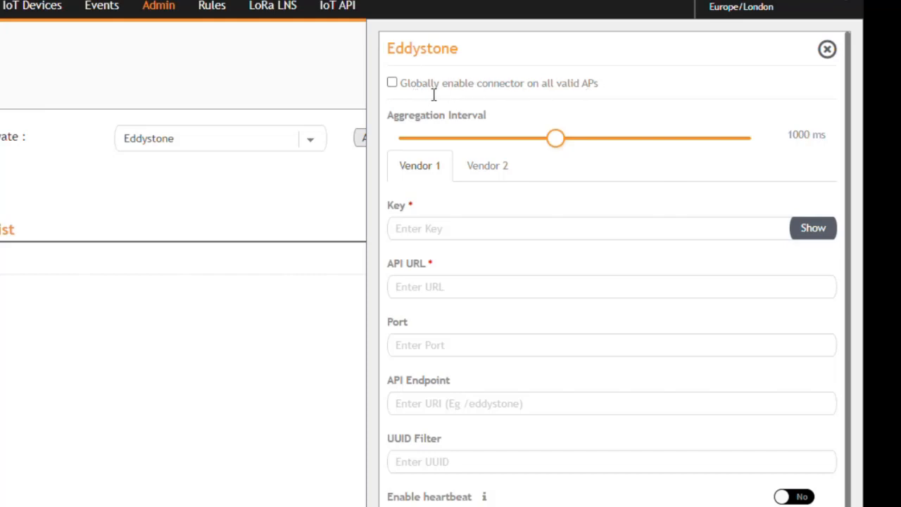
{"action": "left_click", "coordinate": [391, 84]}
- Enter the Vendor 1 key for the Eddystone plugin and reveal it
{"action": "left_click", "coordinate": [439, 233]}
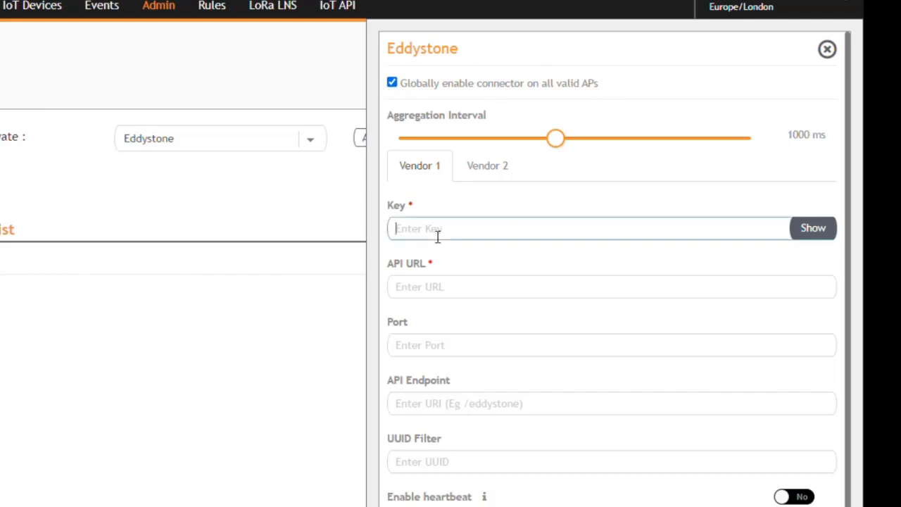
{"action": "type", "text": "••••"}
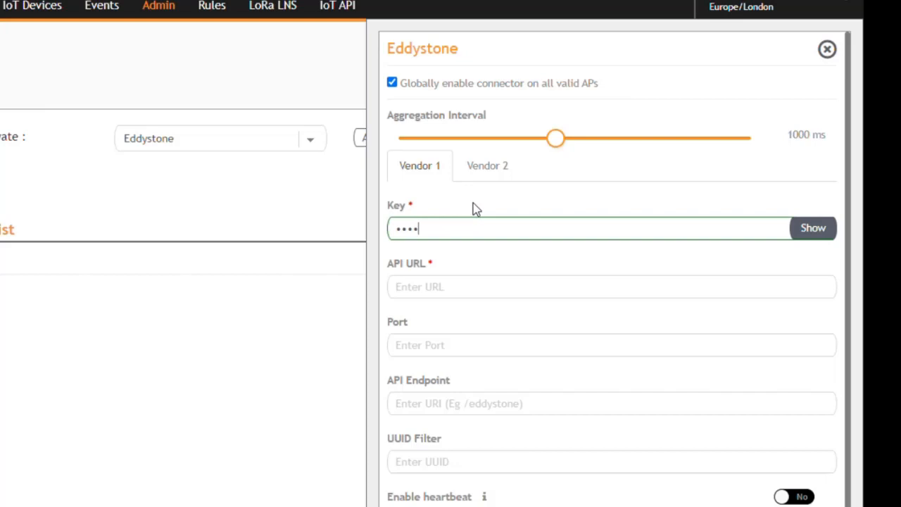
{"action": "left_click", "coordinate": [814, 235]}
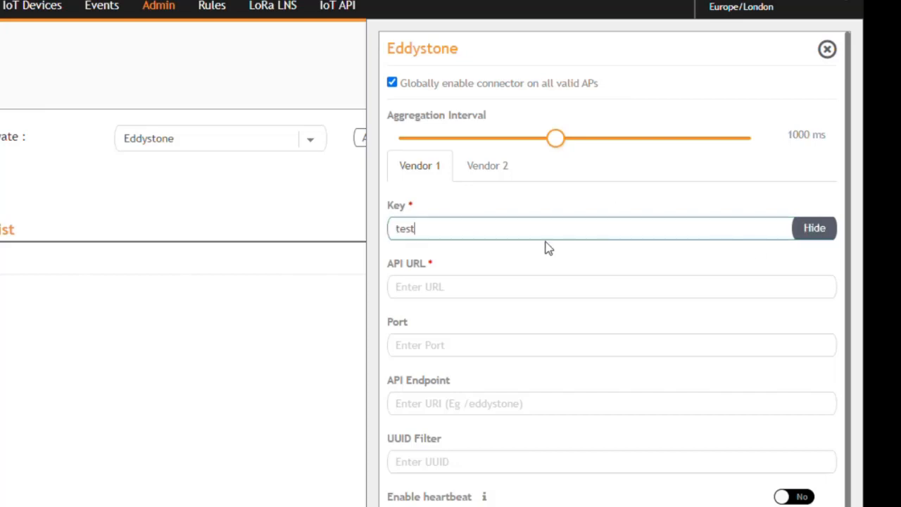
{"action": "left_click", "coordinate": [439, 297]}
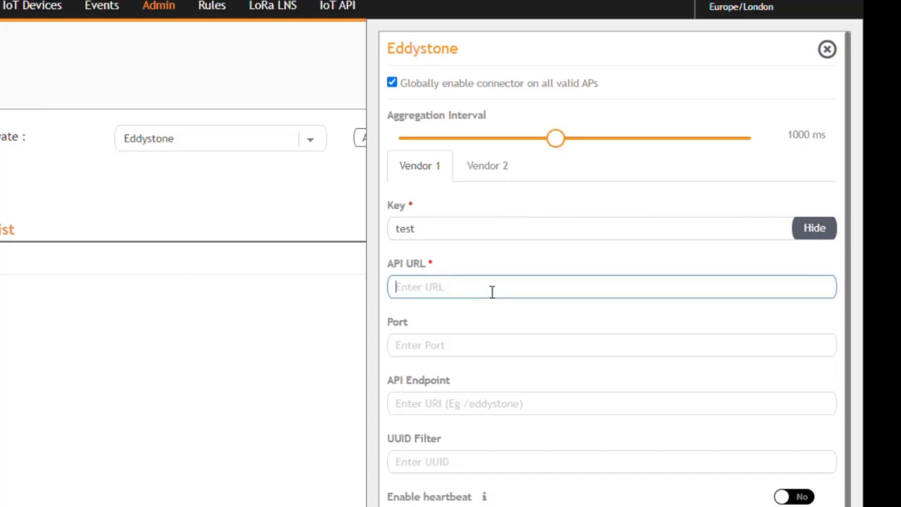
{"action": "type", "text": "http://"}
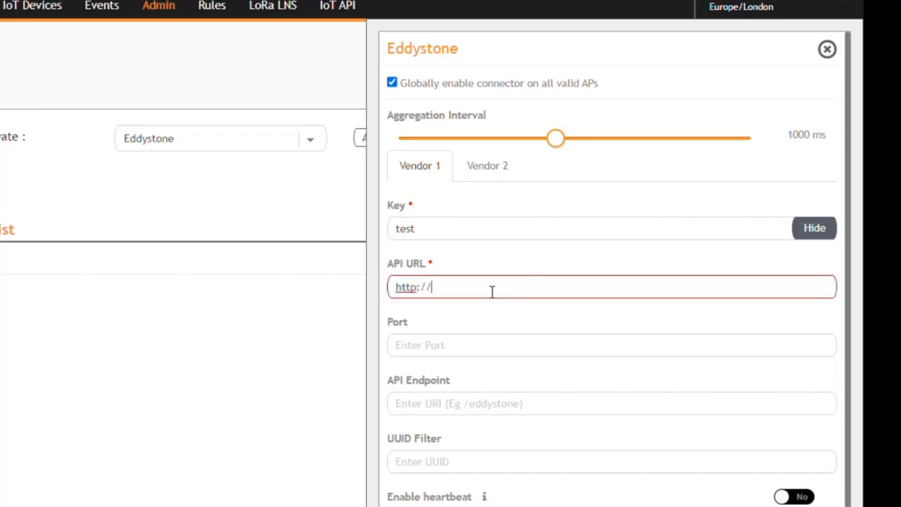
{"action": "type", "text": "192.168.111.120"}
{"action": "left_click", "coordinate": [447, 354]}
{"action": "type", "text": "1880"}
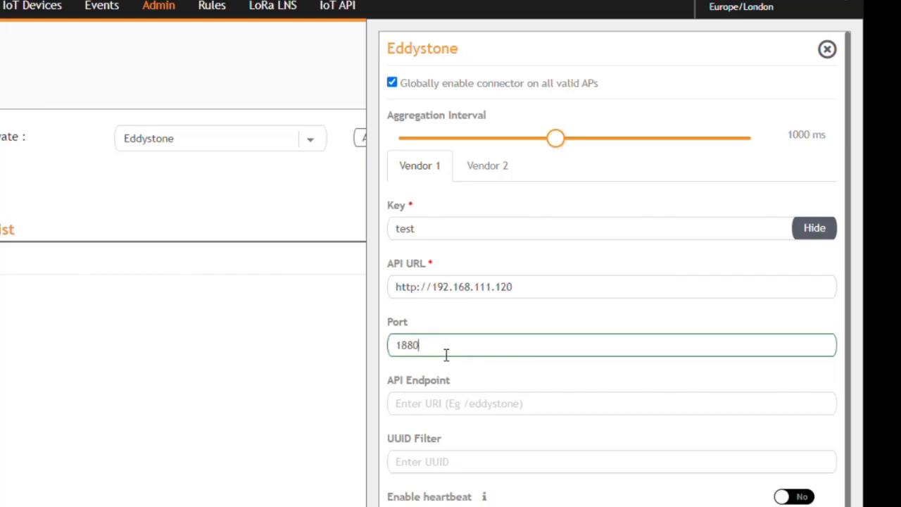
- Set the API endpoint to /IOTeddystone and apply the Eddystone plugin configuration
{"action": "left_click", "coordinate": [429, 407]}
{"action": "type", "text": "/"}
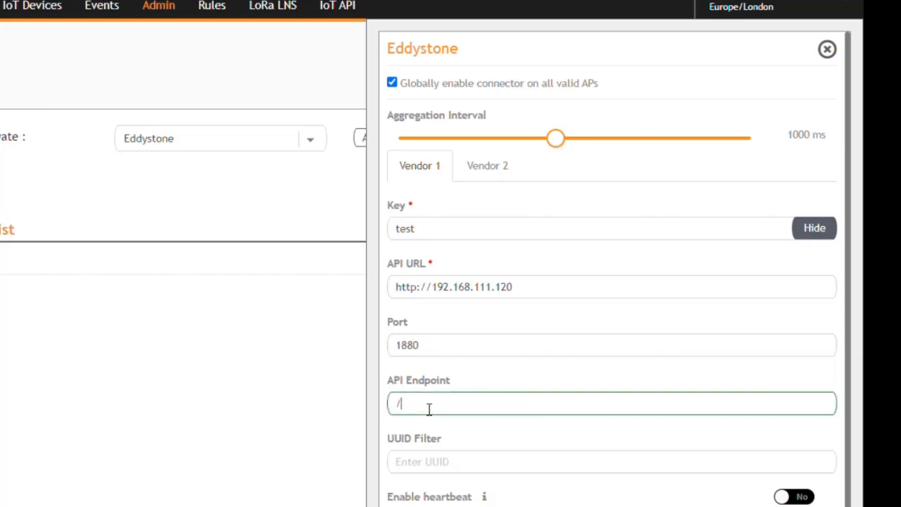
{"action": "type", "text": "IO"}
{"action": "type", "text": "Teddystone"}
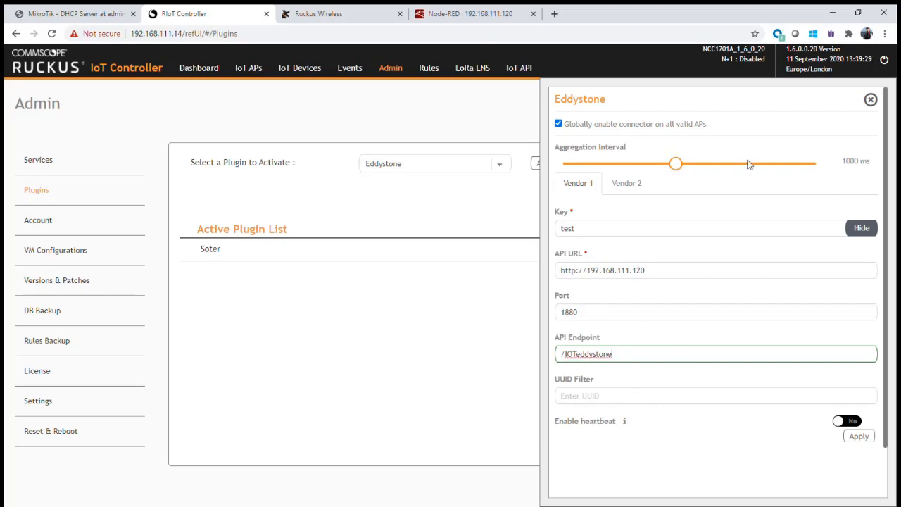
{"action": "left_click", "coordinate": [859, 436]}
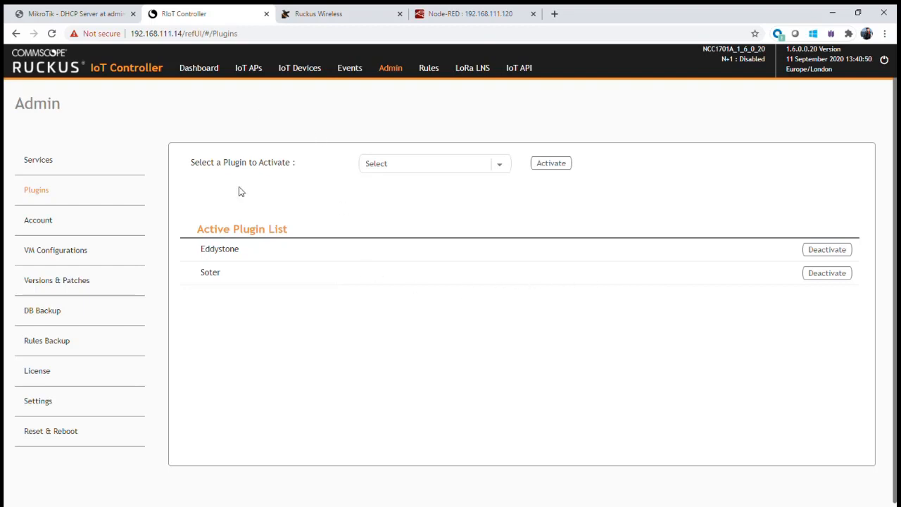
- Check the H510-Office101-BLE access point's details for its tags and the Eddystone radio setting, and close them
{"action": "left_click", "coordinate": [250, 68]}
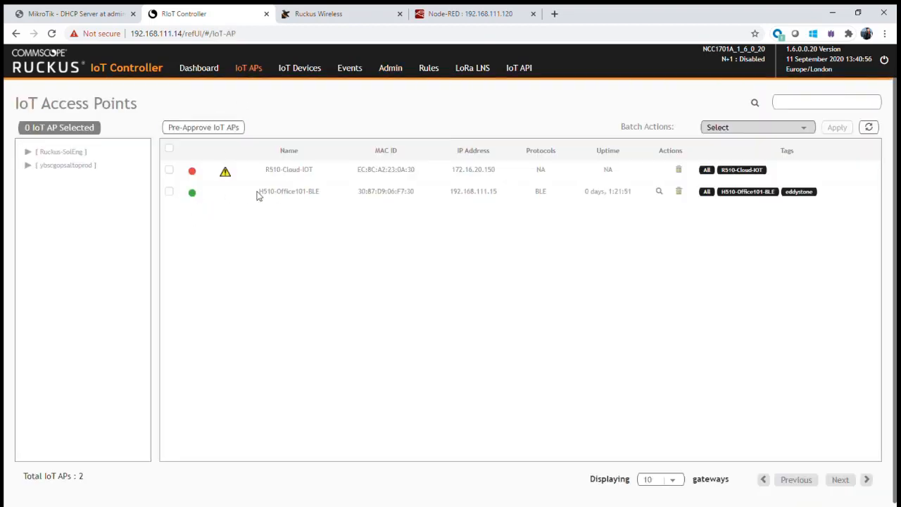
{"action": "left_click", "coordinate": [308, 194]}
{"action": "scroll", "coordinate": [740, 322], "scroll_direction": "down", "scroll_amount": 3}
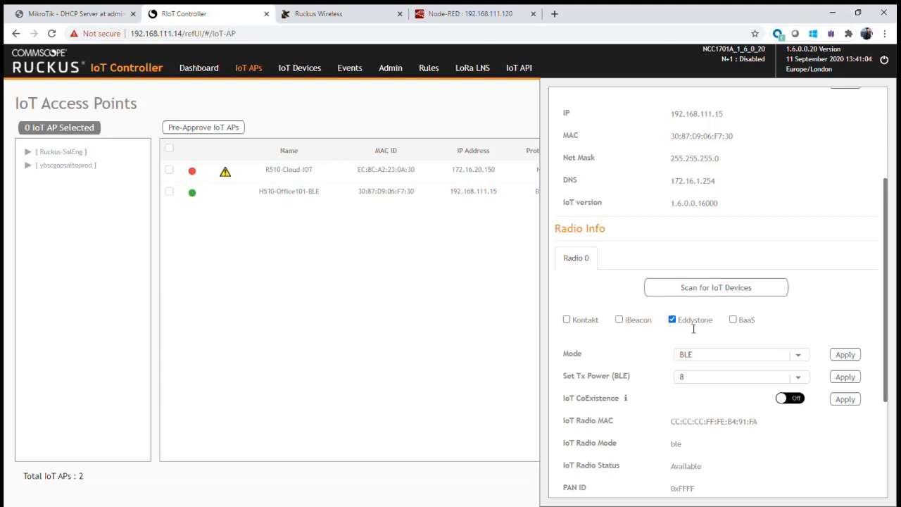
{"action": "scroll", "coordinate": [714, 326], "scroll_direction": "up", "scroll_amount": 3}
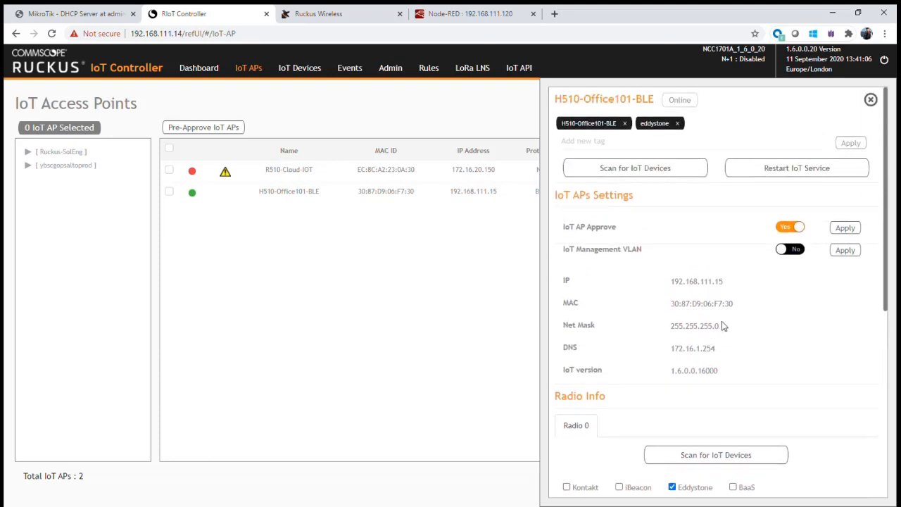
{"action": "scroll", "coordinate": [824, 183], "scroll_direction": "down", "scroll_amount": 2}
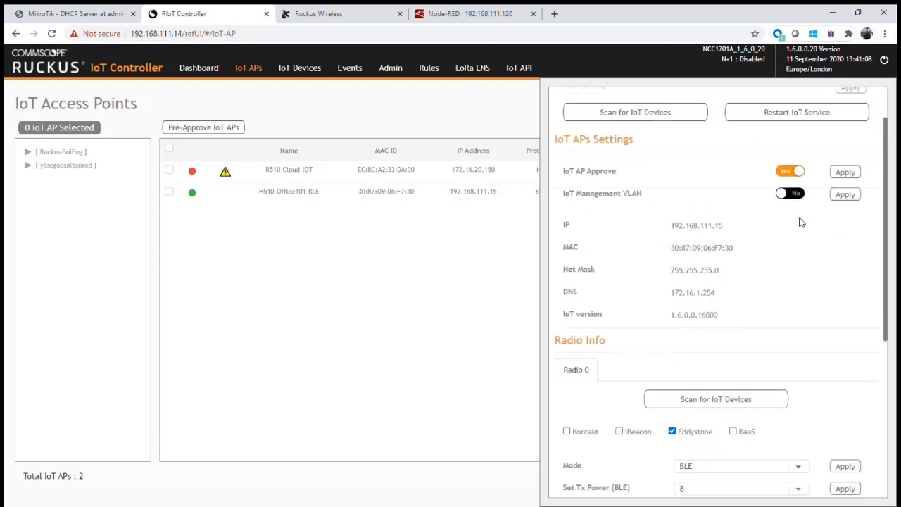
{"action": "scroll", "coordinate": [805, 213], "scroll_direction": "up", "scroll_amount": 2}
{"action": "left_click", "coordinate": [871, 100]}
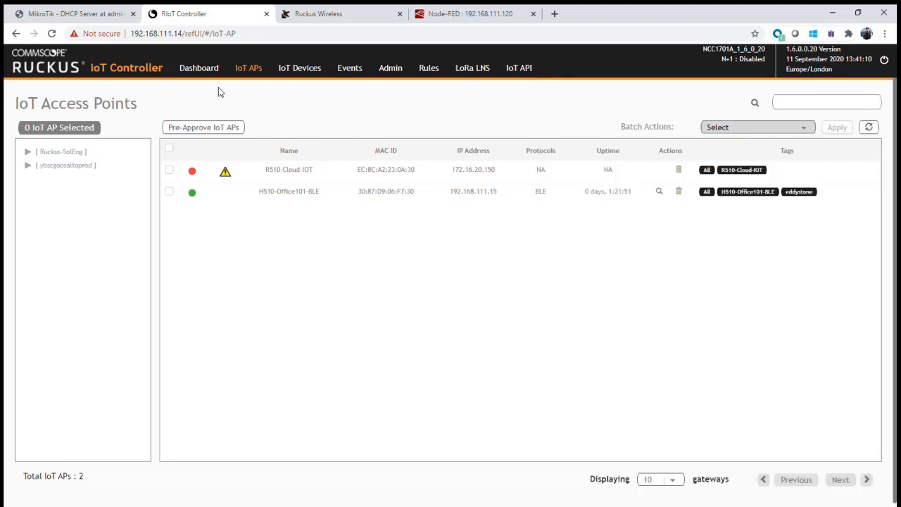
- Check the dashboard's active plugins and total beacons, dismissing the licence alert, and examine the Beacons list under IoT Devices
{"action": "left_click", "coordinate": [206, 73]}
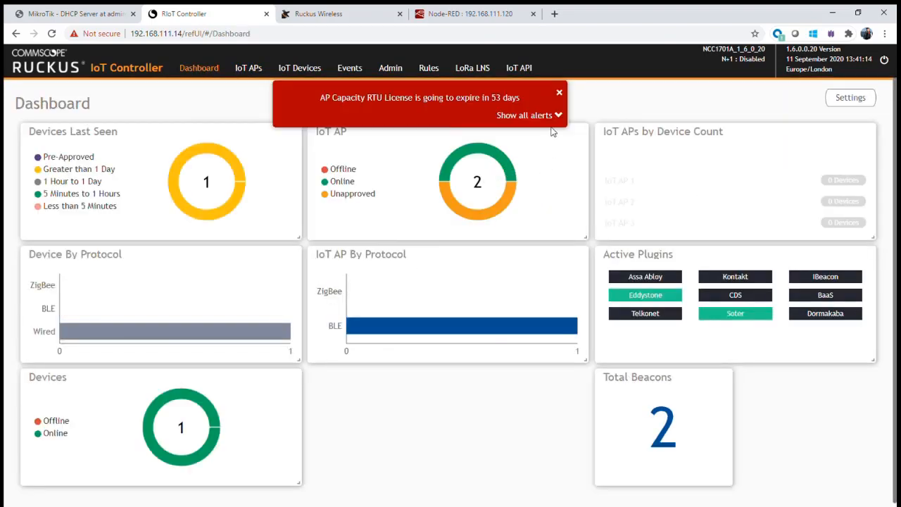
{"action": "left_click", "coordinate": [559, 93]}
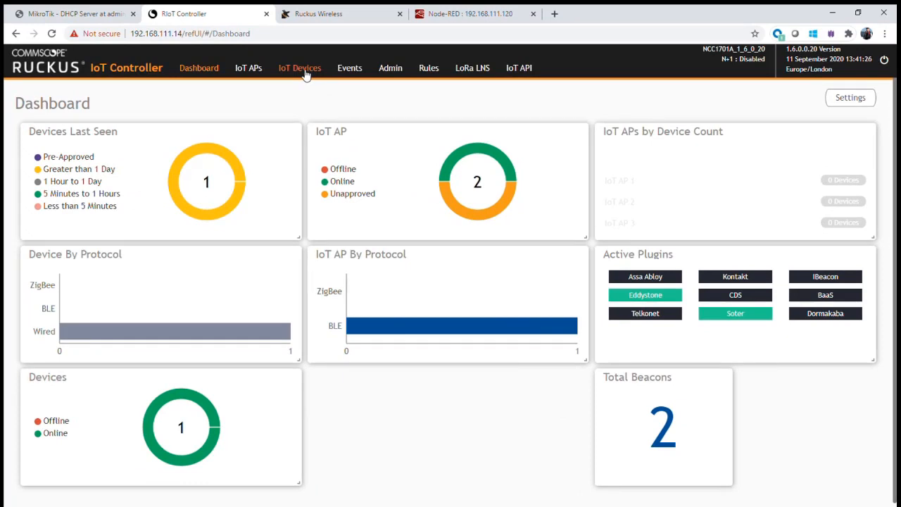
{"action": "left_click", "coordinate": [303, 69]}
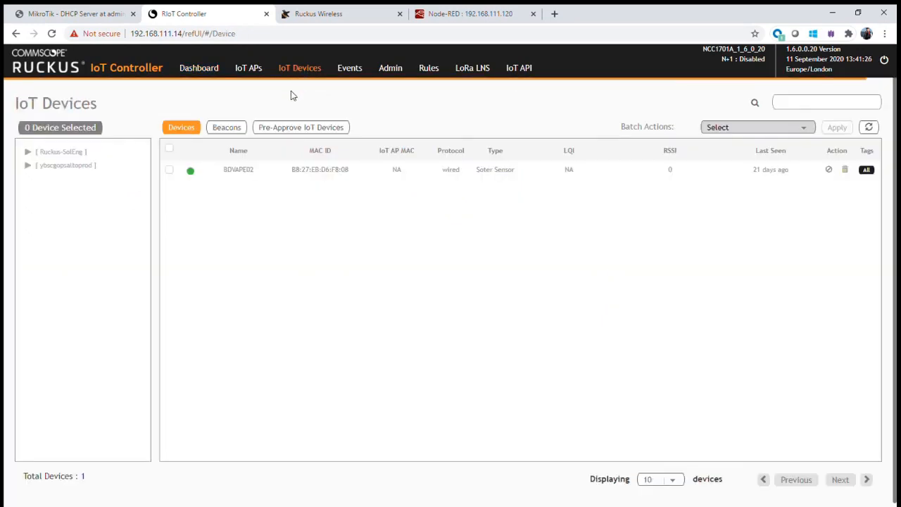
{"action": "left_click", "coordinate": [228, 130]}
{"action": "left_click", "coordinate": [236, 172]}
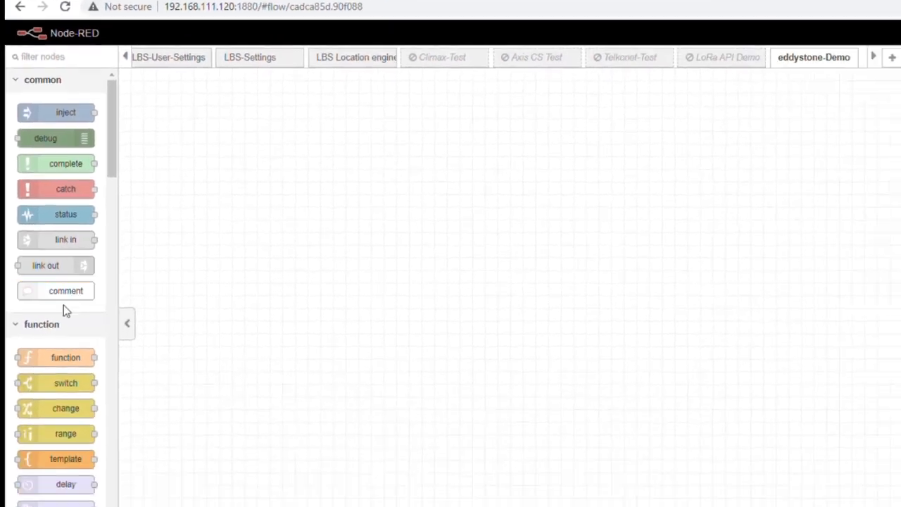
- Add an http in node, an http response node and a debug node to the eddystone-Demo flow
{"action": "scroll", "coordinate": [70, 493], "scroll_direction": "down", "scroll_amount": 5}
{"action": "scroll", "coordinate": [70, 371], "scroll_direction": "down", "scroll_amount": 3}
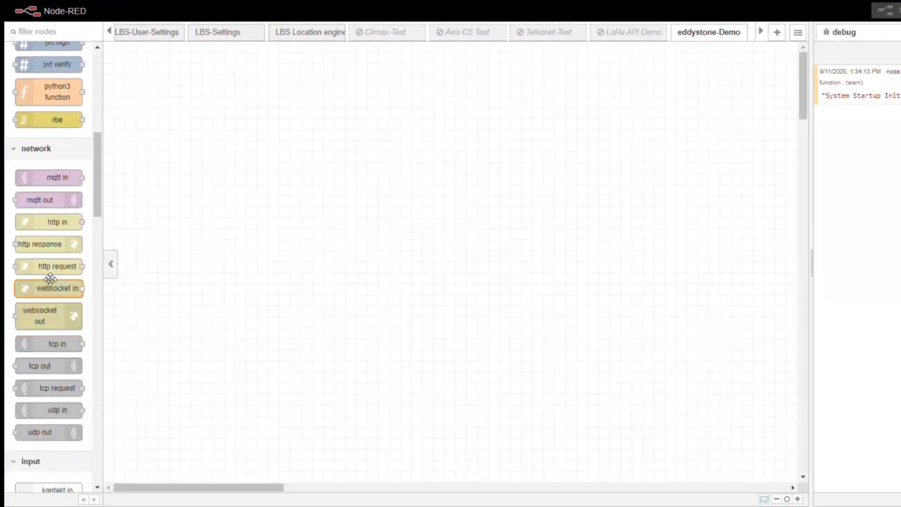
{"action": "left_click_drag", "start_coordinate": [56, 225], "coordinate": [215, 177]}
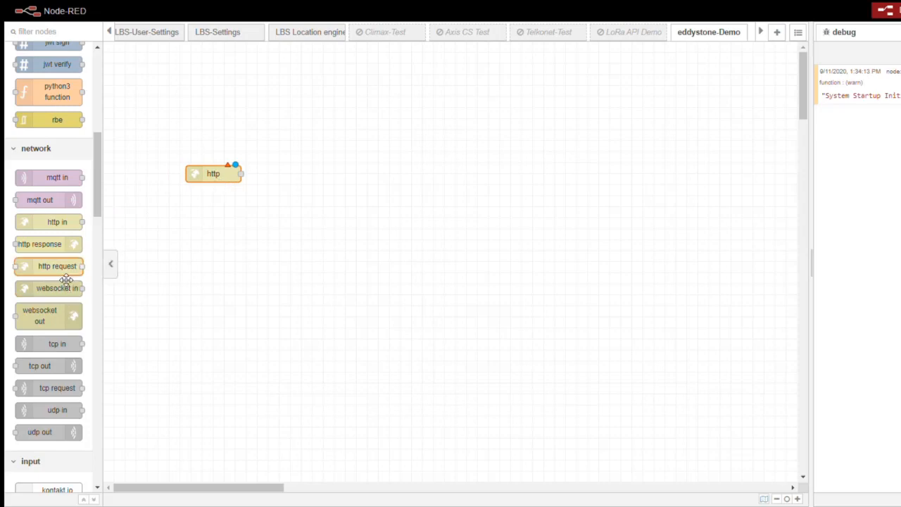
{"action": "left_click_drag", "start_coordinate": [78, 245], "coordinate": [314, 144]}
{"action": "scroll", "coordinate": [53, 242], "scroll_direction": "up", "scroll_amount": 4}
{"action": "scroll", "coordinate": [53, 242], "scroll_direction": "up", "scroll_amount": 5}
{"action": "left_click_drag", "start_coordinate": [39, 105], "coordinate": [333, 188]}
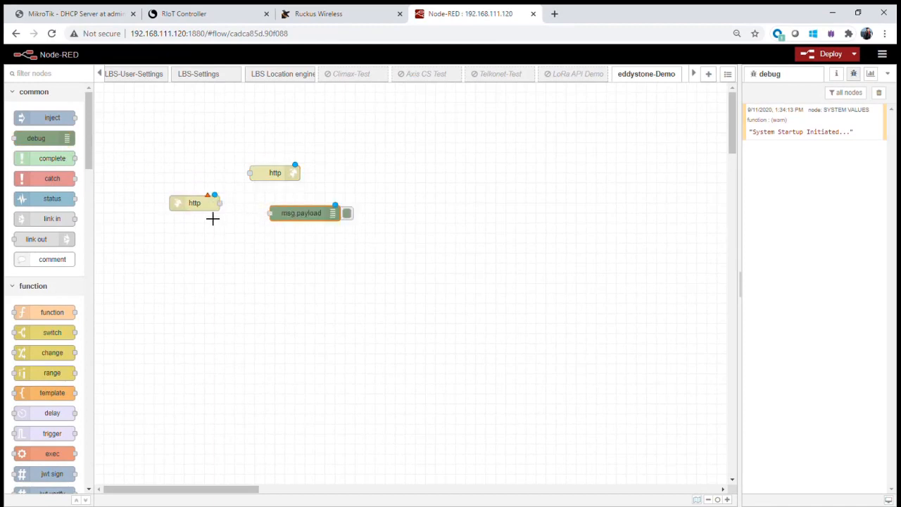
- Configure the http in node with the POST method and the URL /IOTeddystone
{"action": "double_click", "coordinate": [201, 207]}
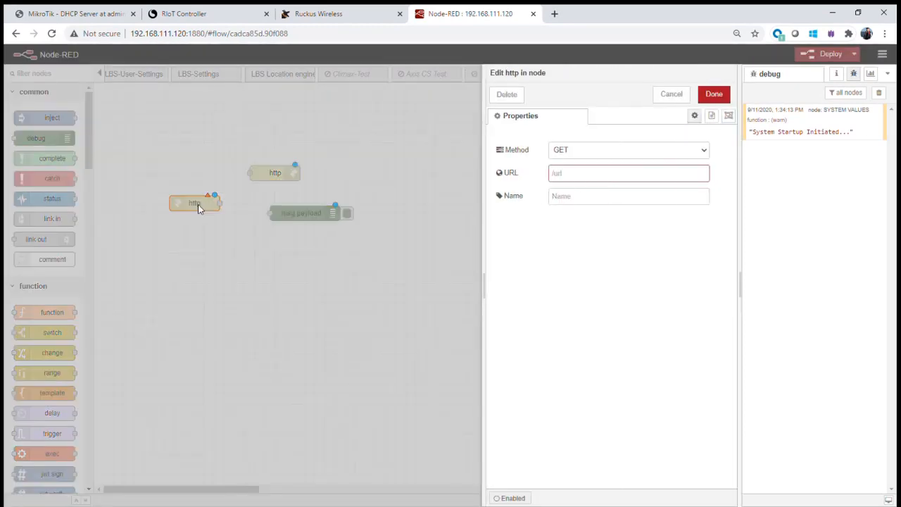
{"action": "left_click", "coordinate": [581, 172]}
{"action": "left_click", "coordinate": [576, 196]}
{"action": "type", "text": "/IOTeddystone"}
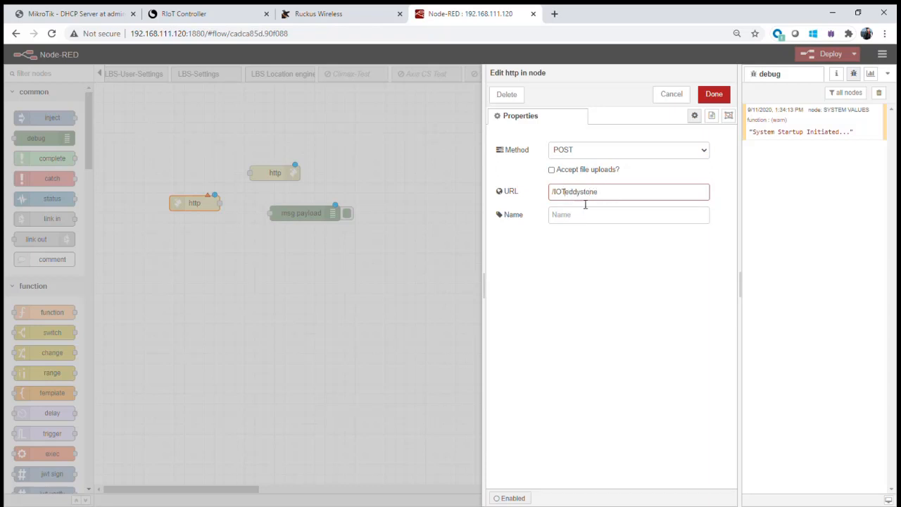
{"action": "left_click", "coordinate": [714, 94]}
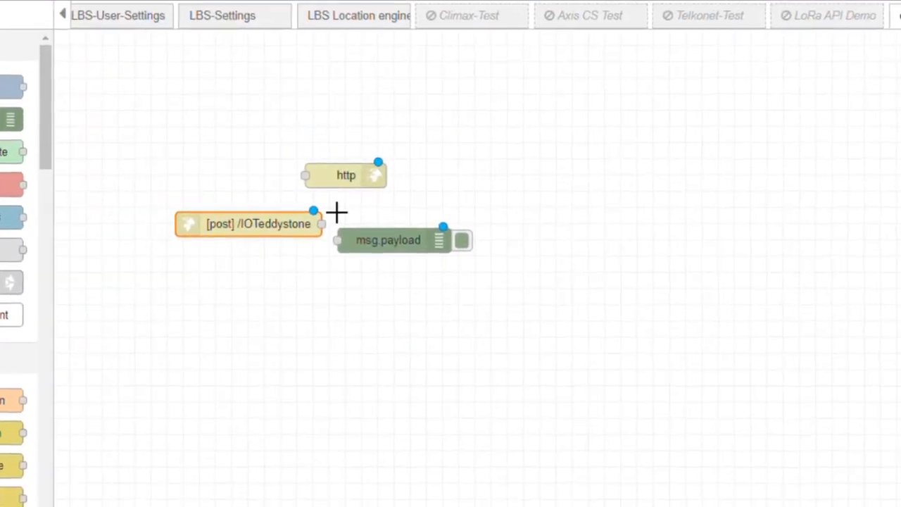
- Line up the http response and debug nodes and wire the /IOTeddystone node's output to them
{"action": "left_click_drag", "start_coordinate": [342, 175], "coordinate": [416, 193]}
{"action": "left_click_drag", "start_coordinate": [320, 223], "coordinate": [398, 201]}
{"action": "left_click_drag", "start_coordinate": [405, 258], "coordinate": [447, 258]}
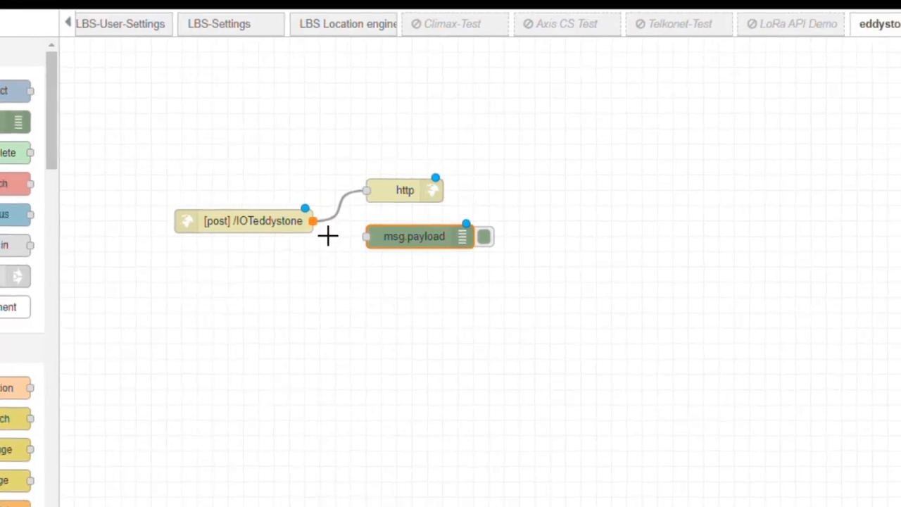
- Set the debug node's output to the complete msg object
{"action": "double_click", "coordinate": [409, 241]}
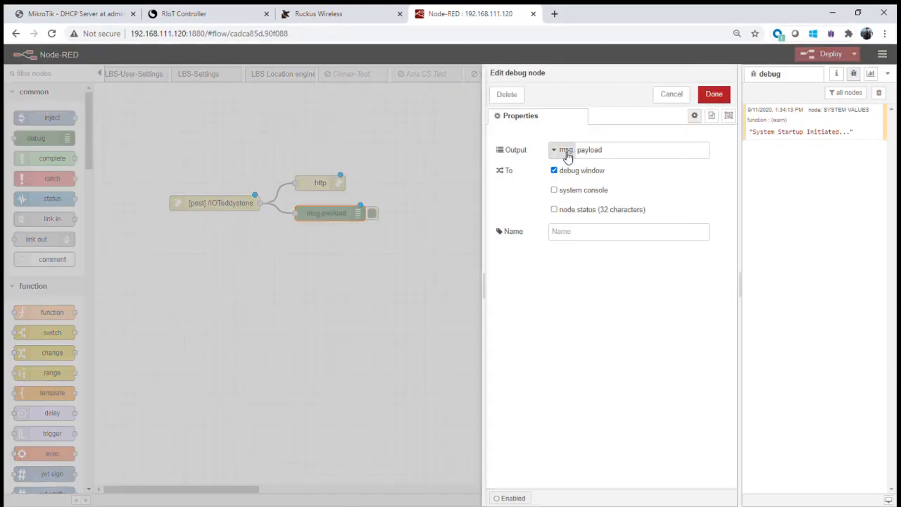
{"action": "left_click", "coordinate": [568, 152]}
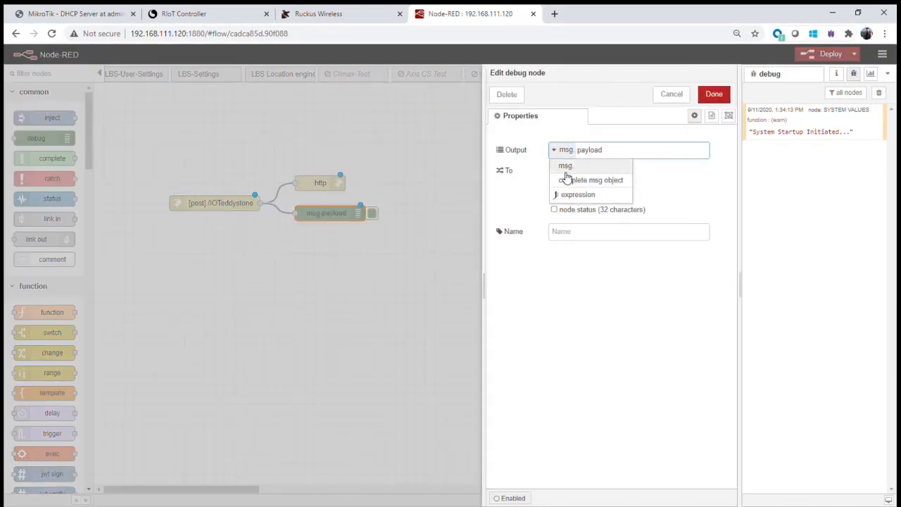
{"action": "left_click", "coordinate": [595, 177]}
{"action": "left_click", "coordinate": [712, 94]}
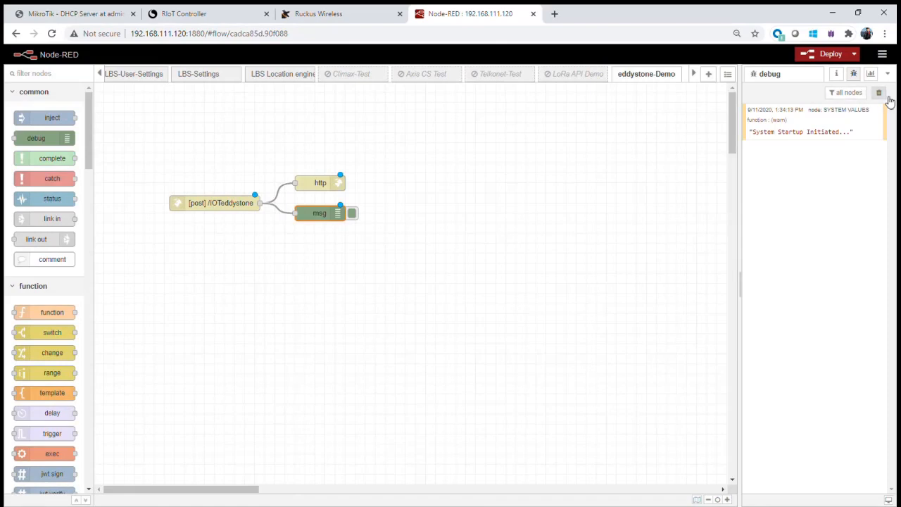
- Clear the debug log and deploy the flow
{"action": "left_click", "coordinate": [878, 92]}
{"action": "left_click", "coordinate": [841, 57]}
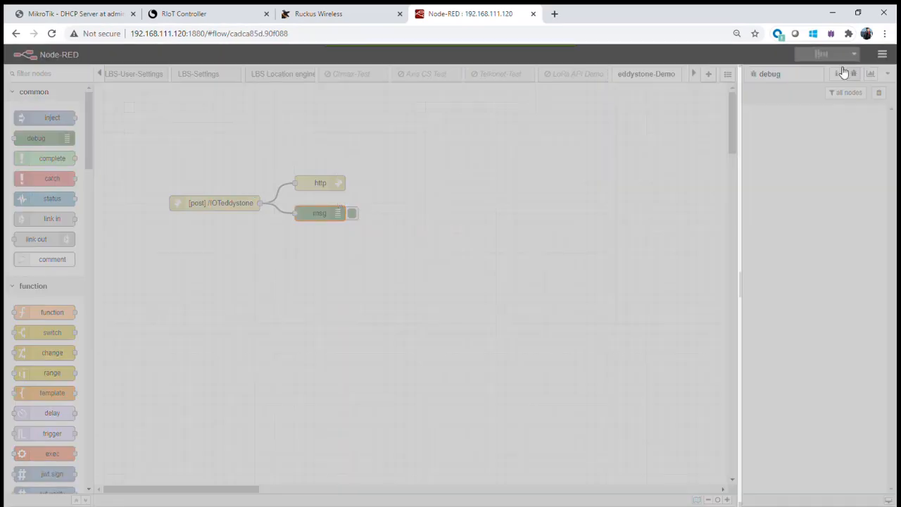
{"action": "left_click", "coordinate": [879, 92]}
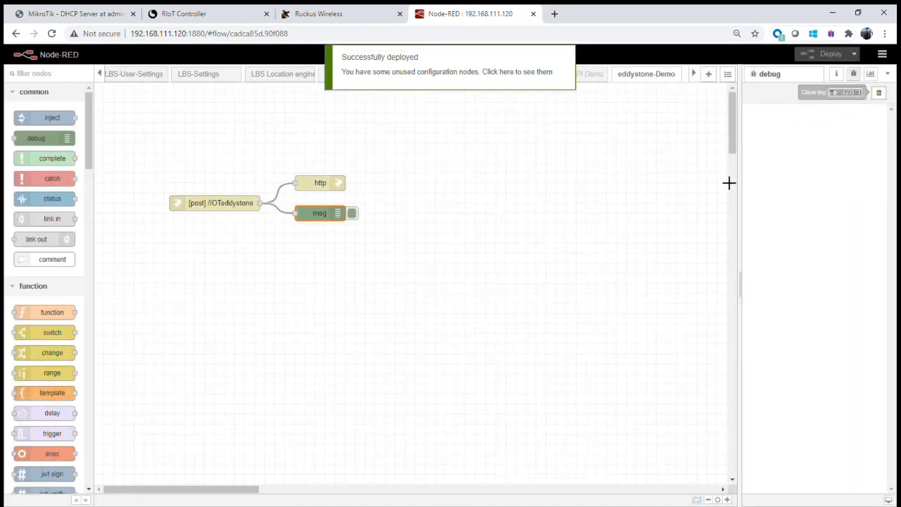
- Deactivate the msg debug node and widen the debug message area for reading
{"action": "left_click", "coordinate": [352, 213]}
{"action": "left_click_drag", "start_coordinate": [732, 297], "coordinate": [589, 298]}
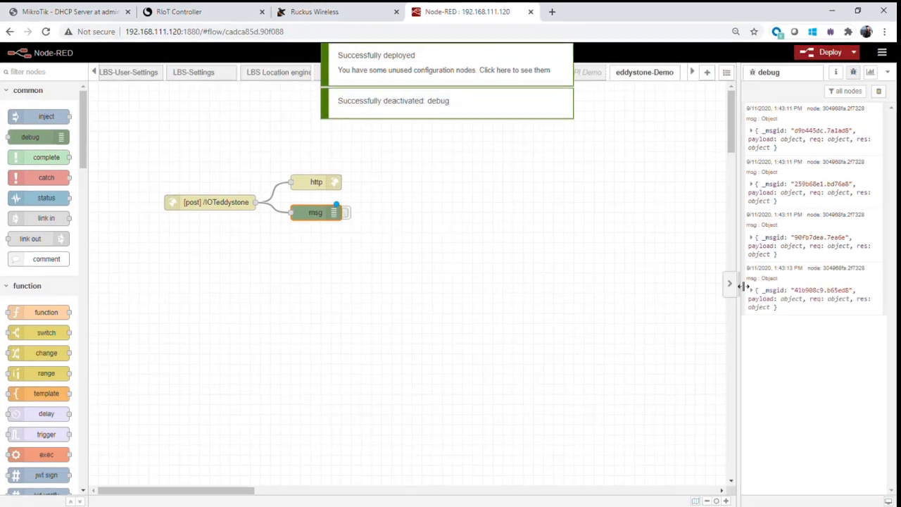
- Clear the debug log and activate the msg debug node briefly to capture fresh messages, deactivating it again
{"action": "left_click", "coordinate": [875, 55]}
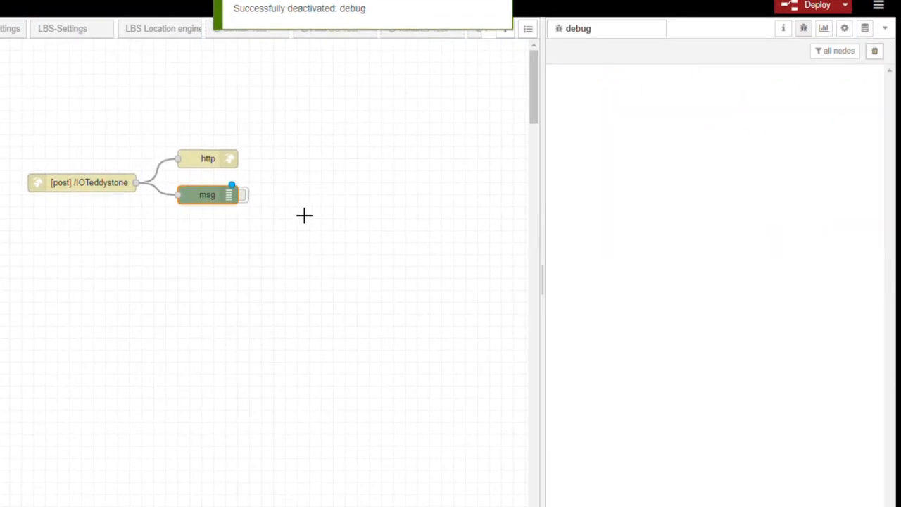
{"action": "left_click", "coordinate": [247, 196]}
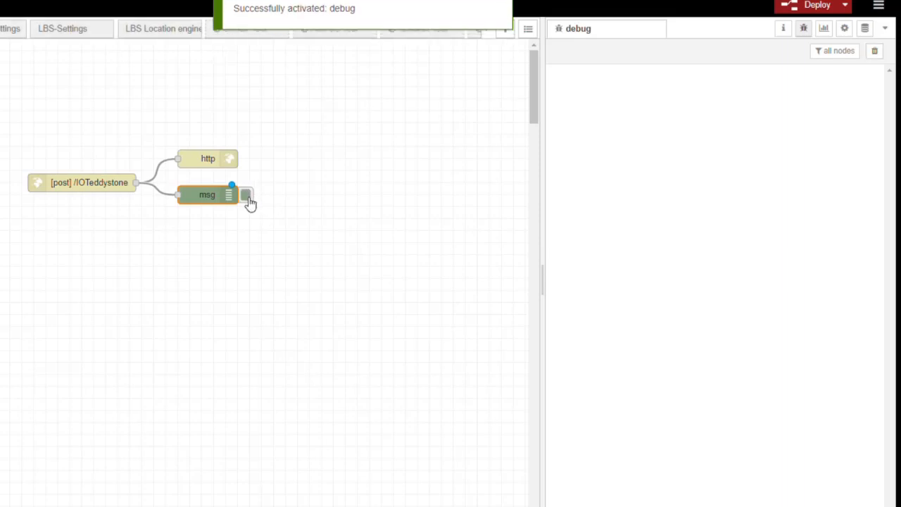
{"action": "left_click", "coordinate": [247, 197]}
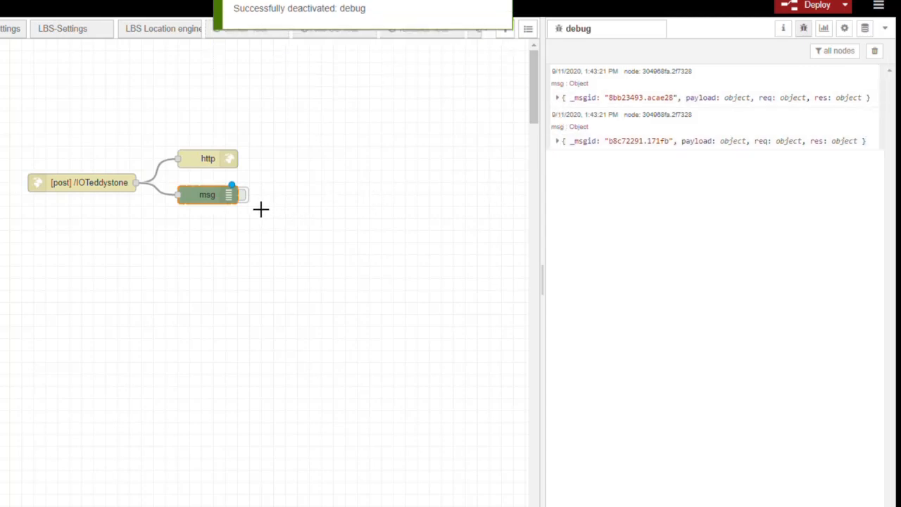
- Expand the latest debug message's payload and its meta_data object to examine the access point details
{"action": "left_click", "coordinate": [563, 143]}
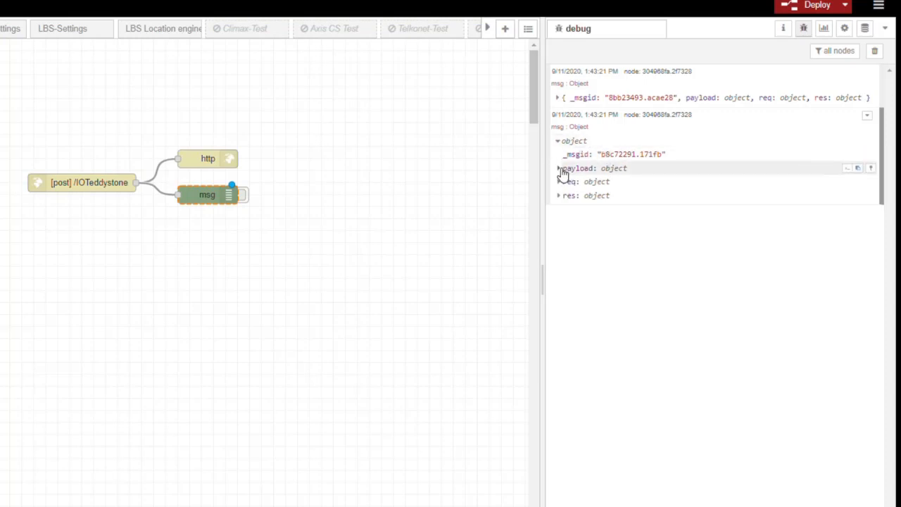
{"action": "left_click", "coordinate": [567, 169]}
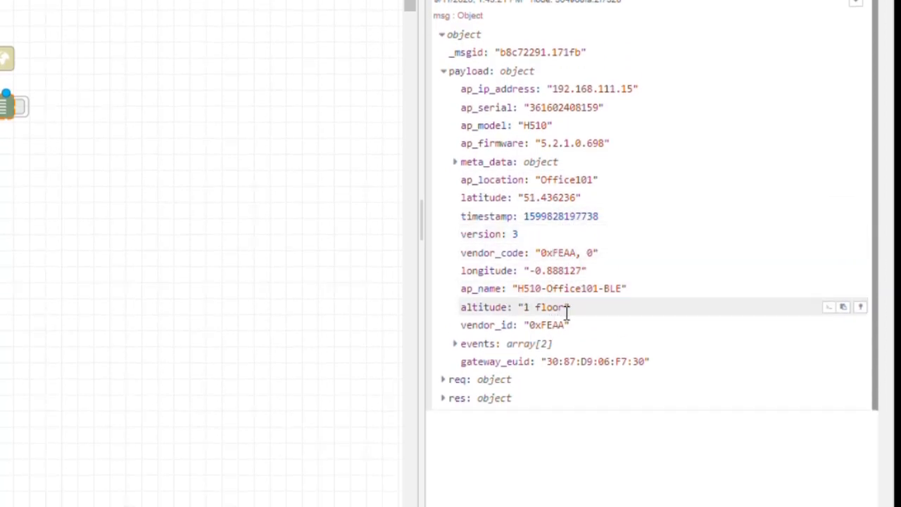
{"action": "left_click", "coordinate": [459, 162]}
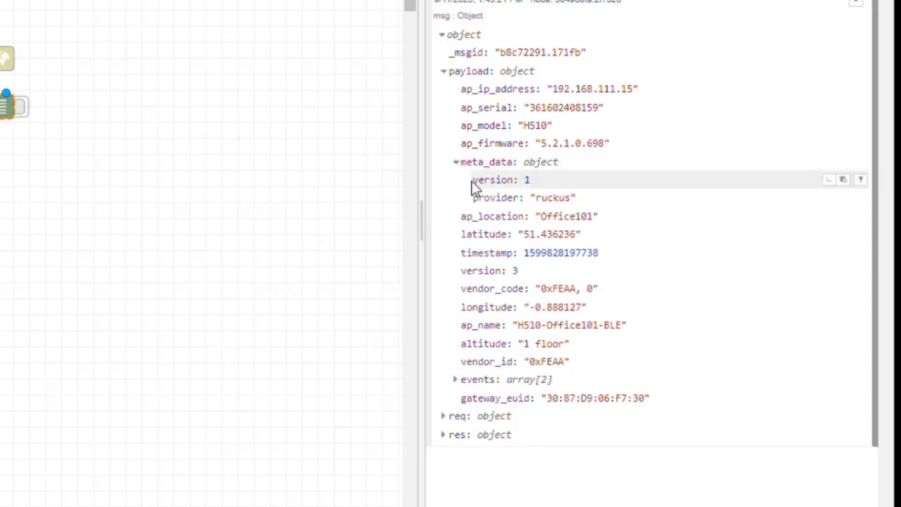
- Expand the payload's events array and both of its objects, and highlight the first event's data string
{"action": "left_click", "coordinate": [465, 384]}
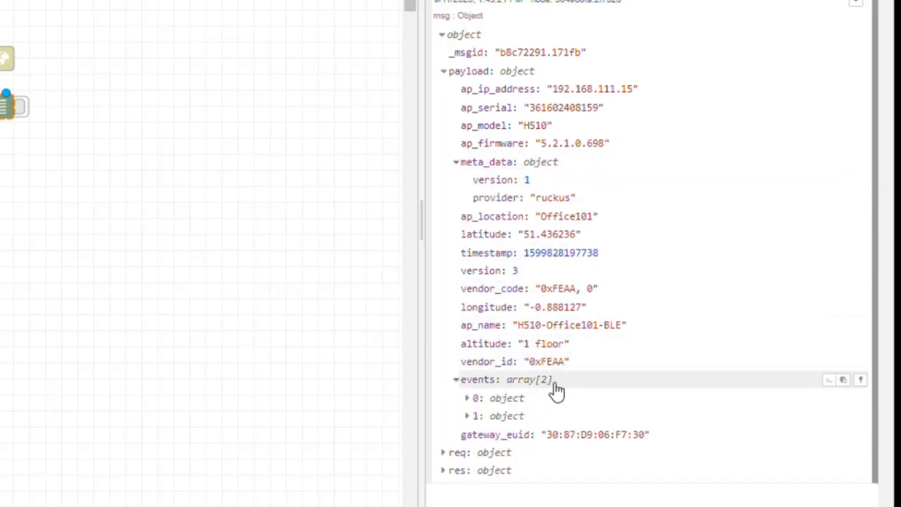
{"action": "left_click", "coordinate": [476, 398]}
{"action": "scroll", "coordinate": [533, 361], "scroll_direction": "down", "scroll_amount": 2}
{"action": "left_click", "coordinate": [479, 418]}
{"action": "scroll", "coordinate": [612, 364], "scroll_direction": "down", "scroll_amount": 2}
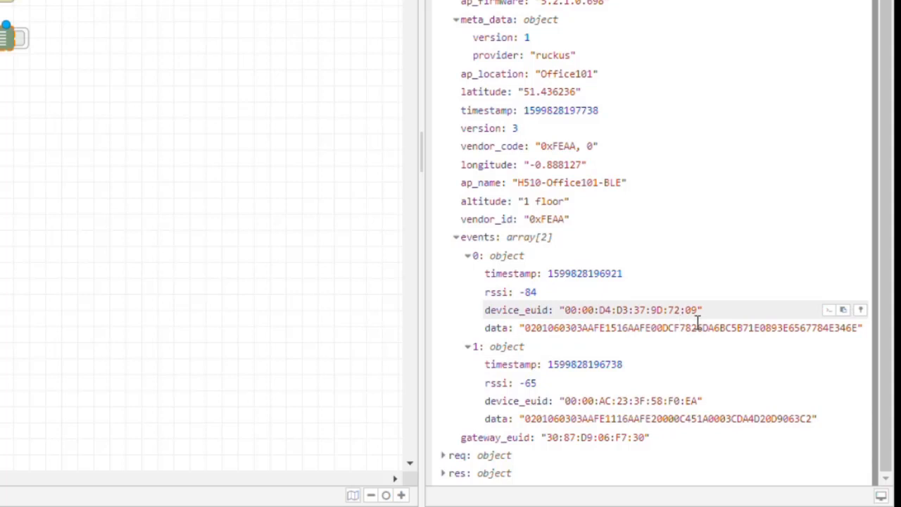
{"action": "left_click_drag", "start_coordinate": [527, 331], "coordinate": [806, 330]}
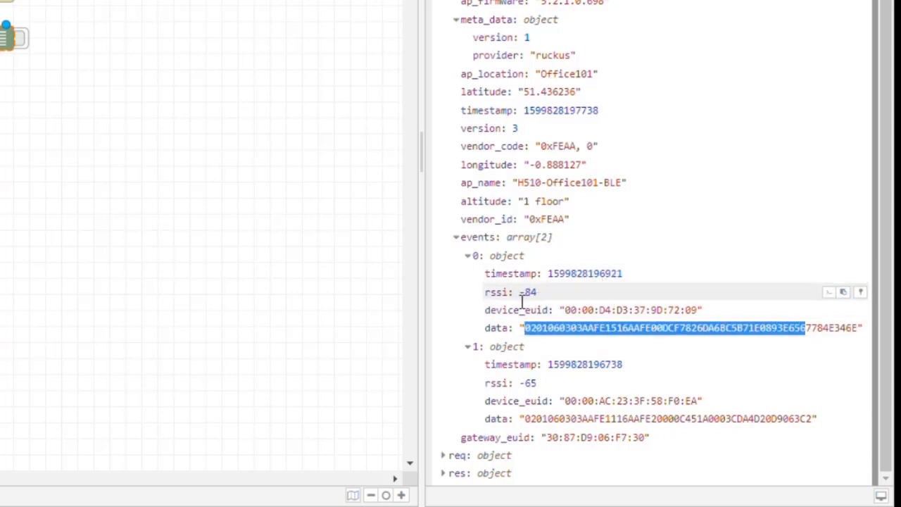